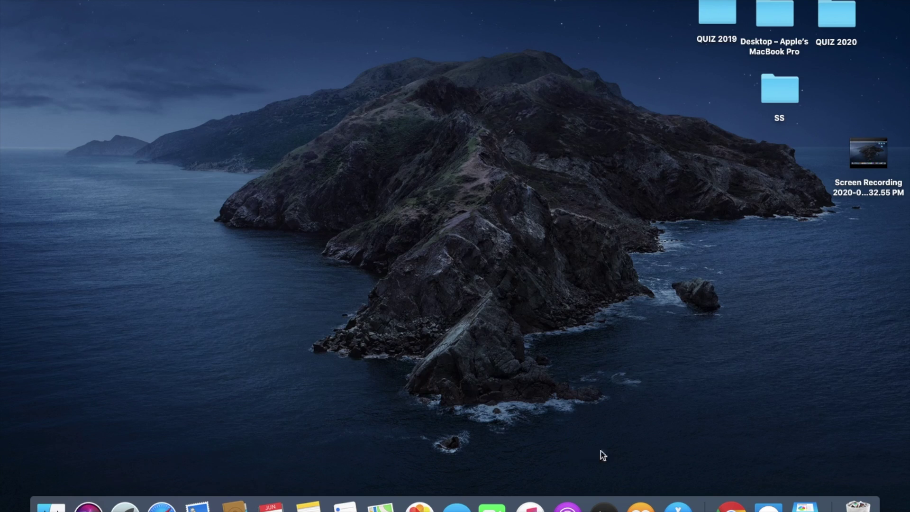
# Step: Launch Chrome, maximize the window, and load the SIMBAD home page from the 'sim' suggestion
pyautogui.click(730, 504)
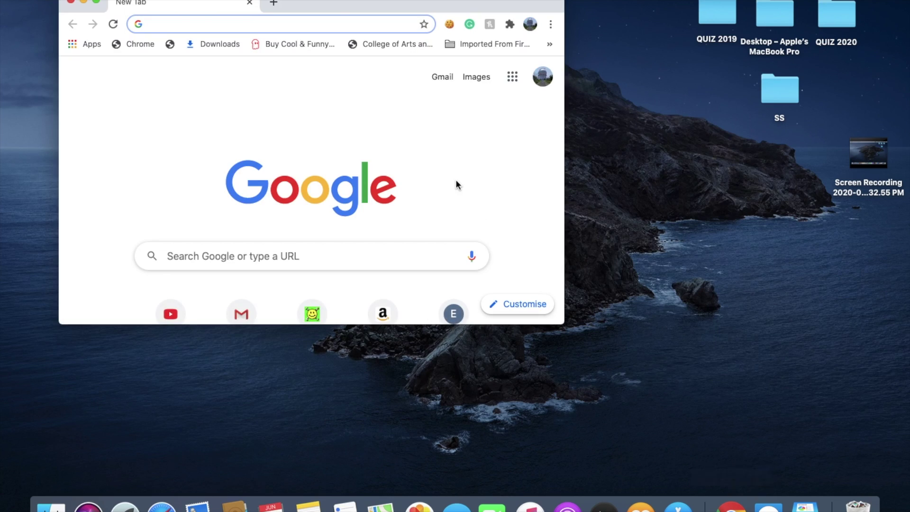
pyautogui.click(96, 2)
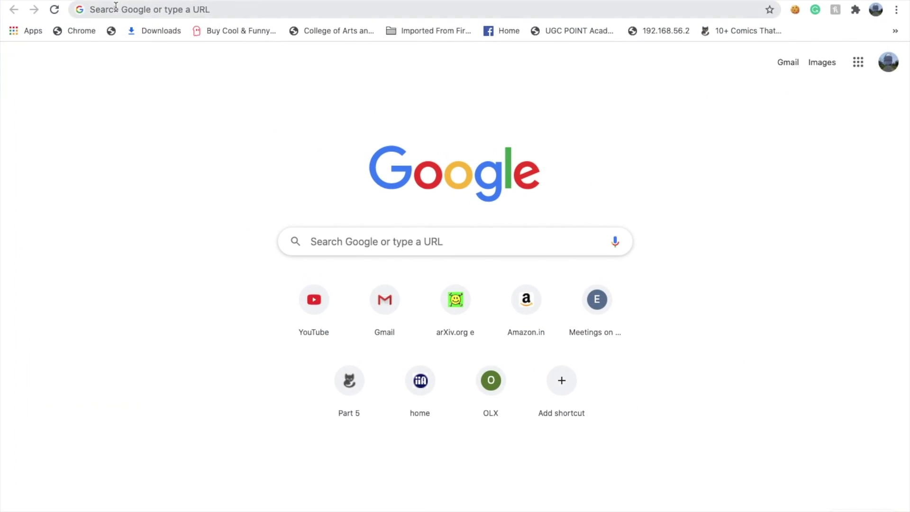
pyautogui.click(116, 9)
pyautogui.write('simbad.u-strasbg.fr/simbad')
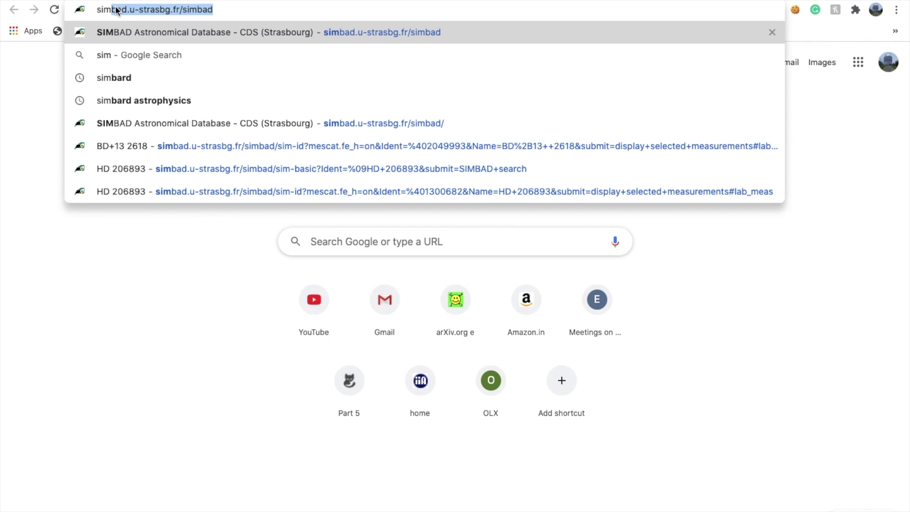
pyautogui.press('Return')
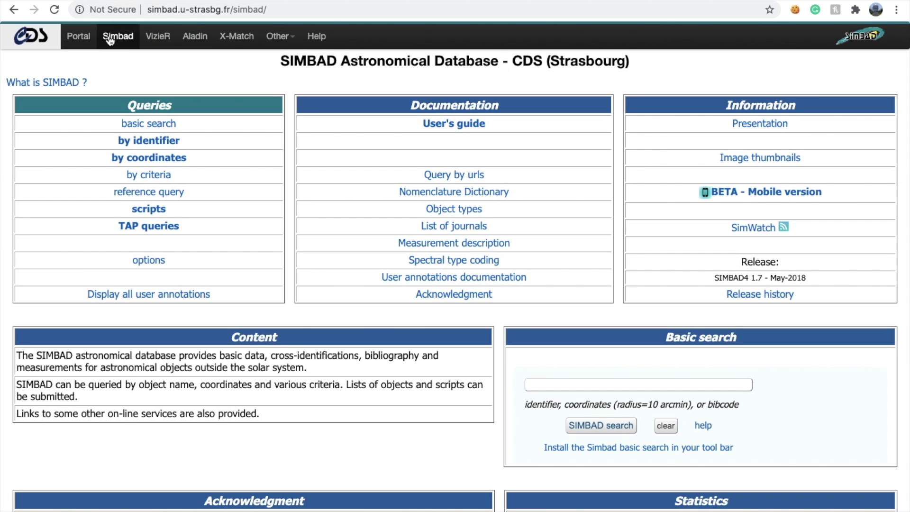
# Step: Search SIMBAD's Basic search for HIP 78530 to bring up HD 143567's basic data page
pyautogui.click(192, 41)
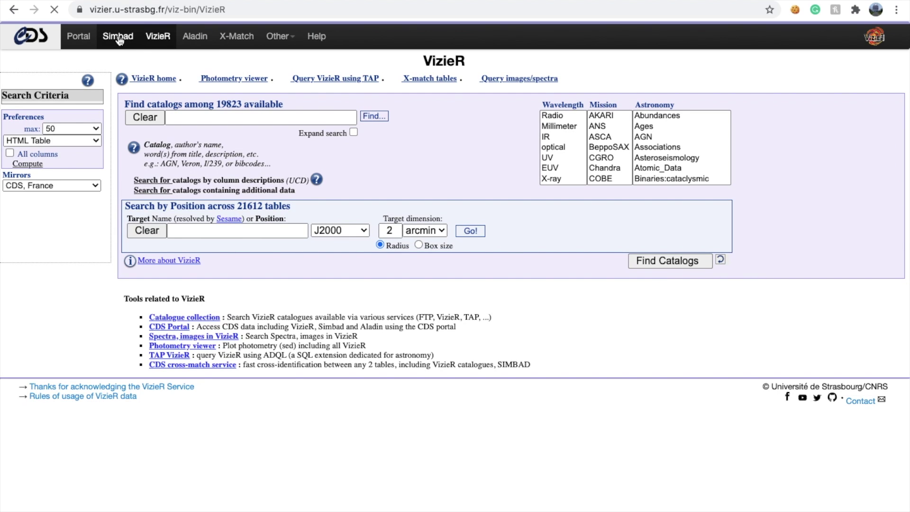
pyautogui.click(119, 41)
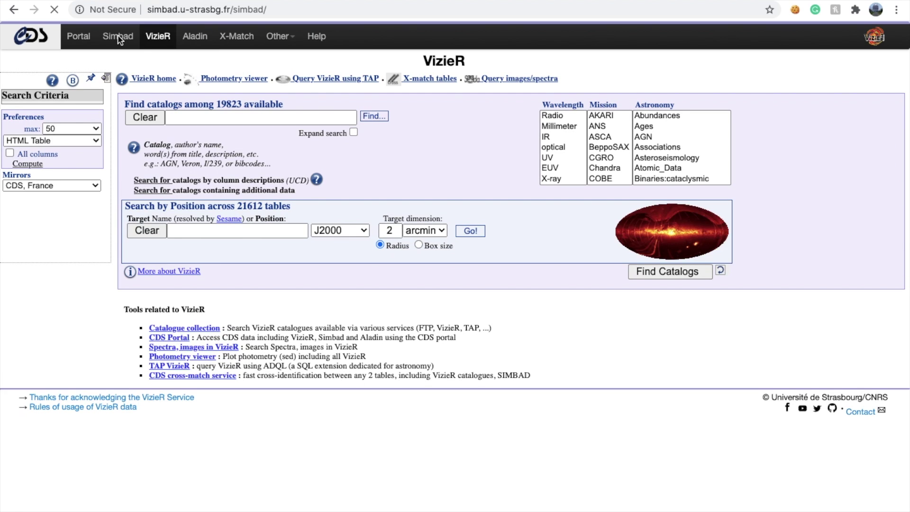
pyautogui.scroll(-4, 653, 397)
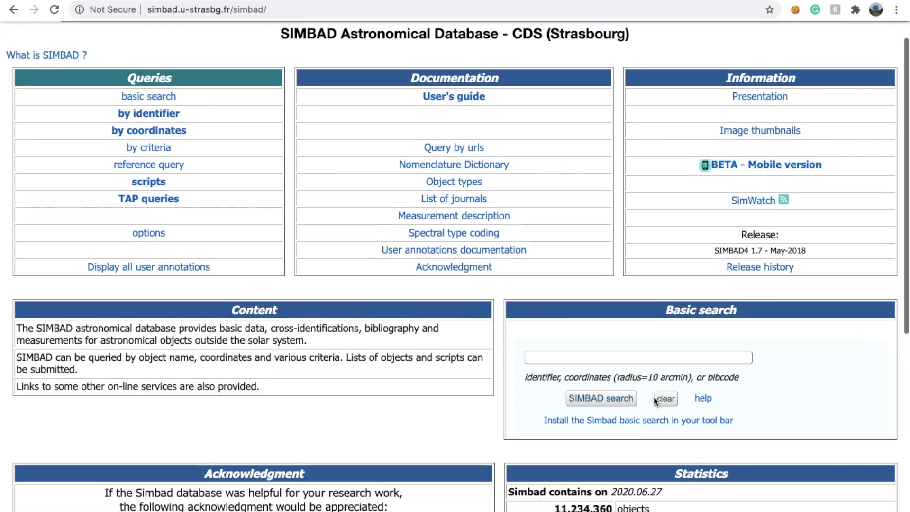
pyautogui.click(587, 213)
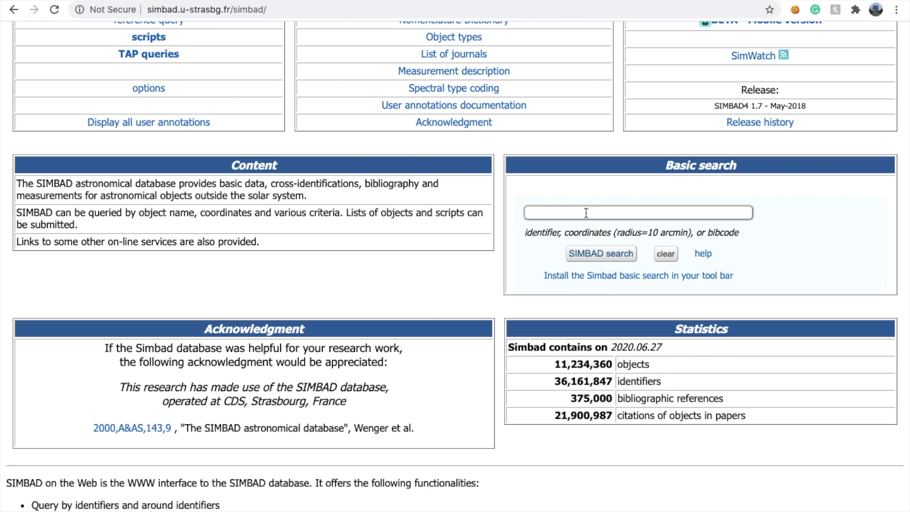
pyautogui.write('HIP')
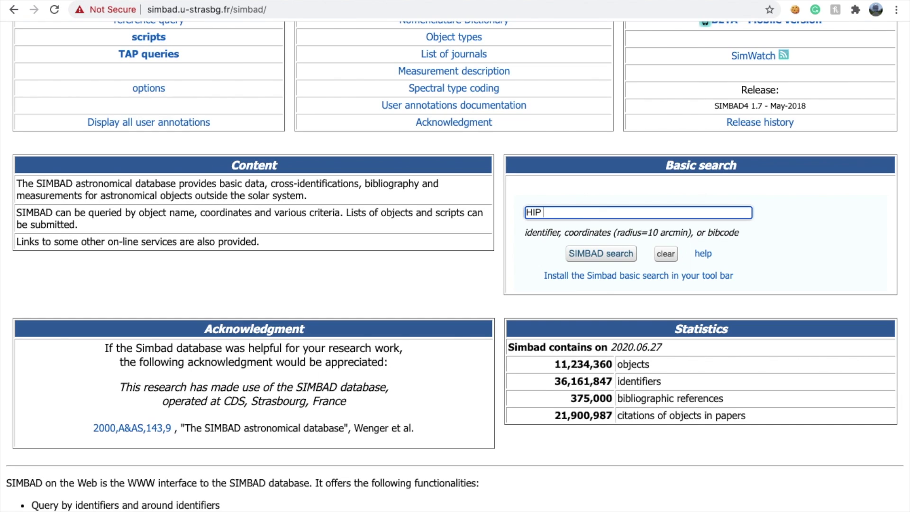
pyautogui.write(' 78530')
pyautogui.press('Return')
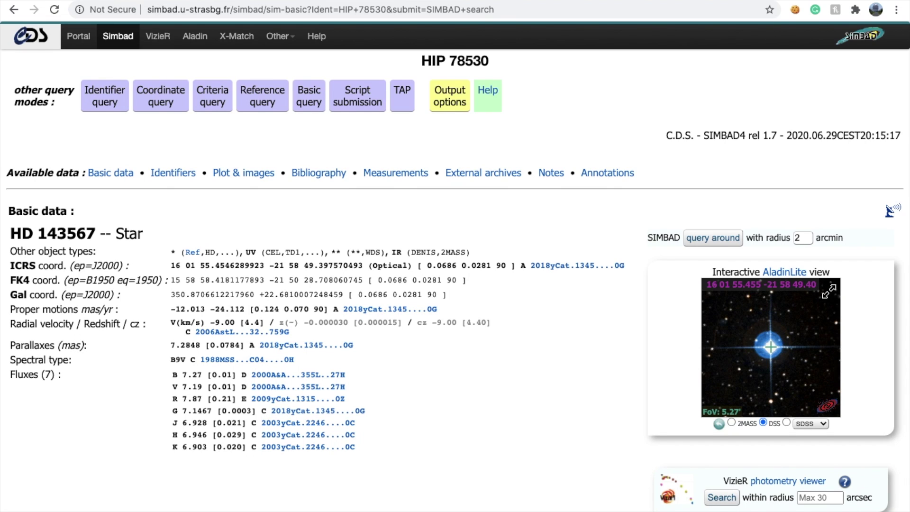
pyautogui.scroll(-2, 455, 265)
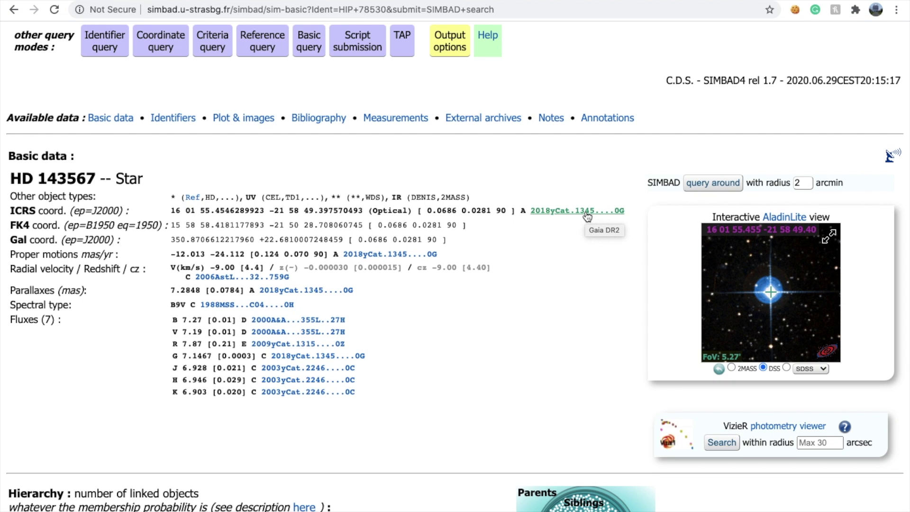
pyautogui.scroll(-6, 587, 216)
pyautogui.scroll(8, 587, 216)
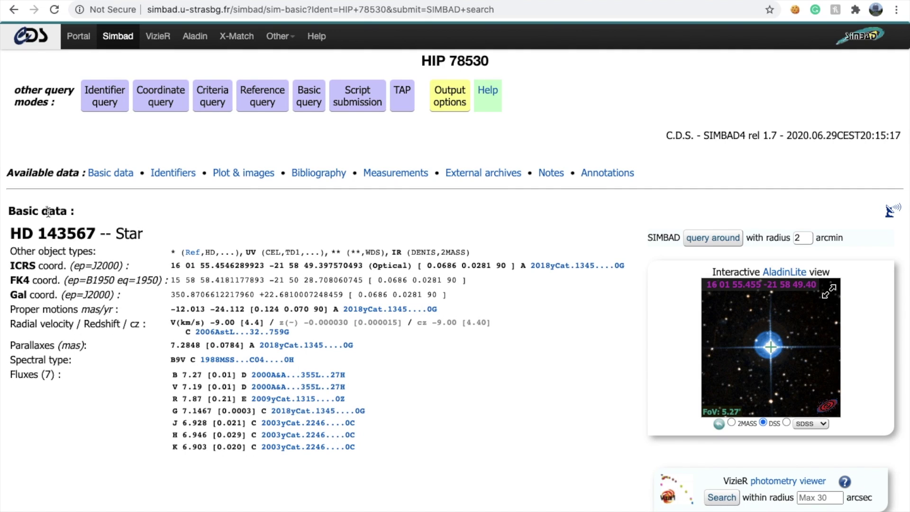
pyautogui.moveTo(46, 251)
pyautogui.scroll(-7, 528, 323)
pyautogui.scroll(-1, 527, 321)
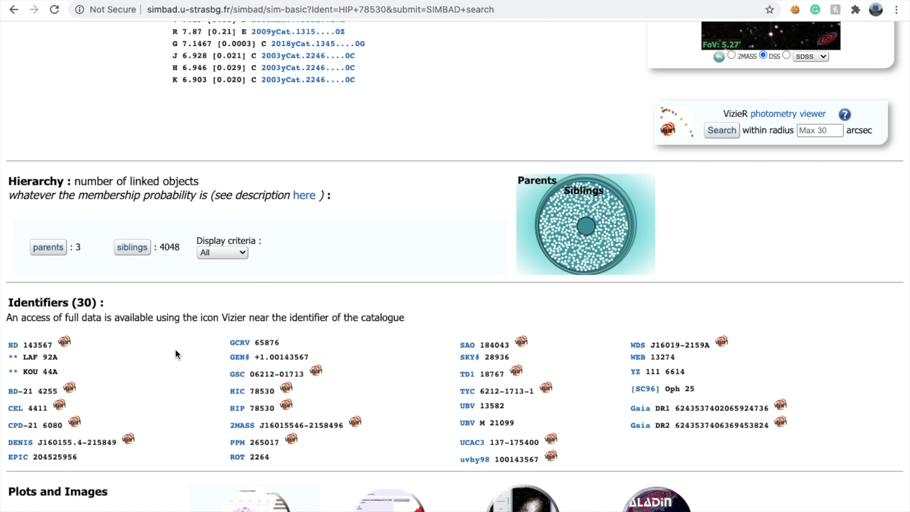
pyautogui.scroll(-1, 175, 351)
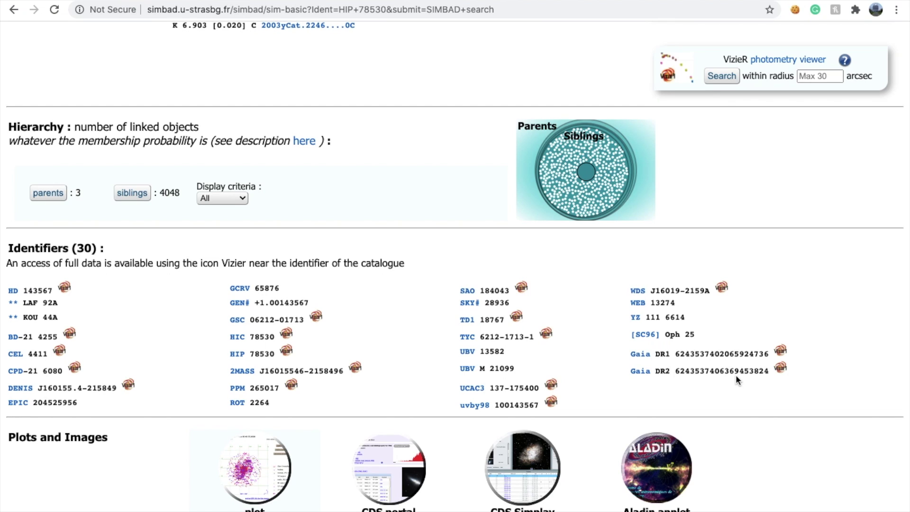
pyautogui.scroll(-3, 736, 375)
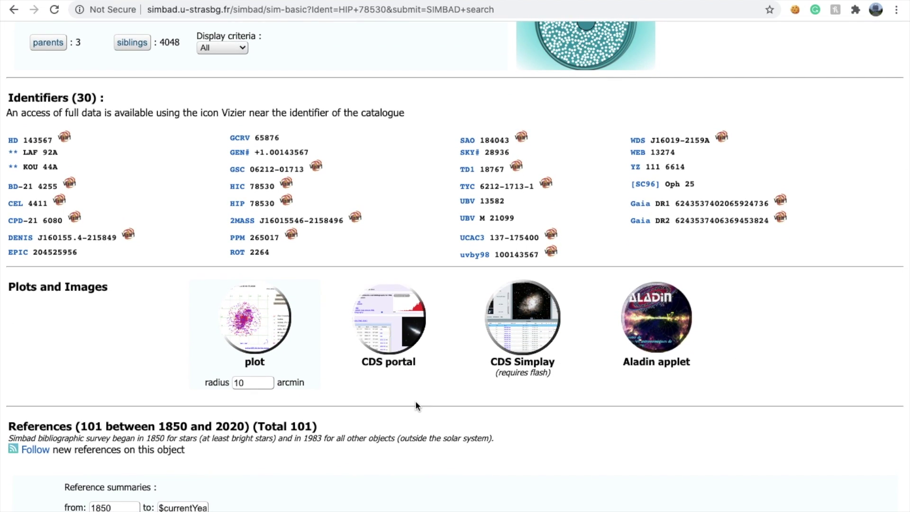
pyautogui.scroll(-1, 415, 406)
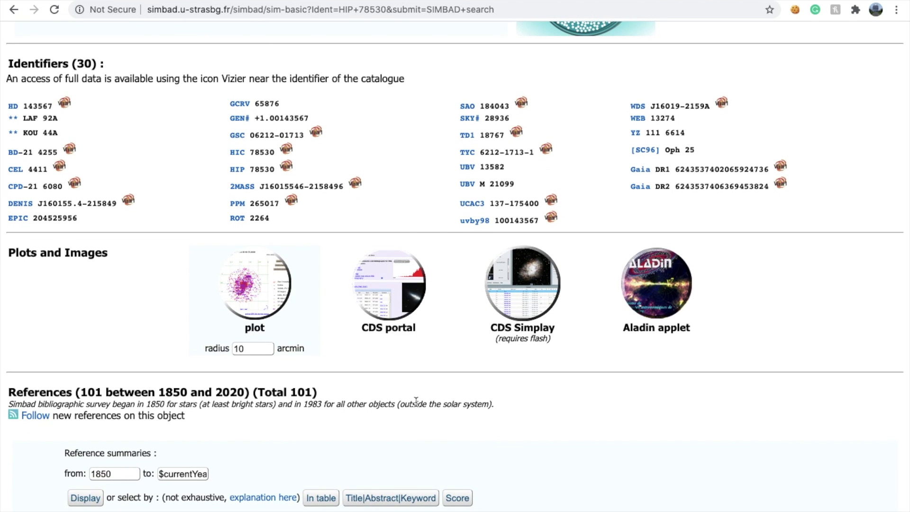
pyautogui.scroll(-1, 415, 400)
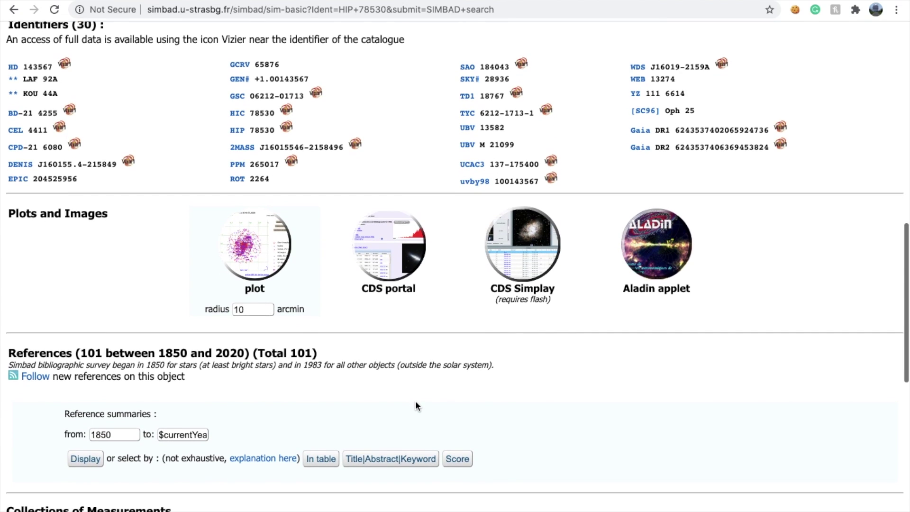
pyautogui.scroll(-2, 415, 400)
pyautogui.scroll(-5, 415, 405)
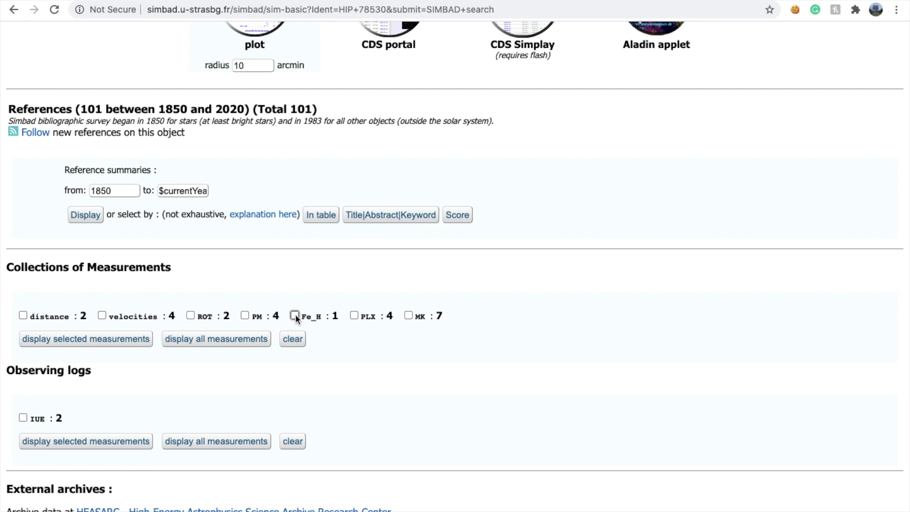
# Step: Display HD 143567's Fe_H measurement: metallicity 0.01 from 2018AJ....155..149B
pyautogui.click(115, 339)
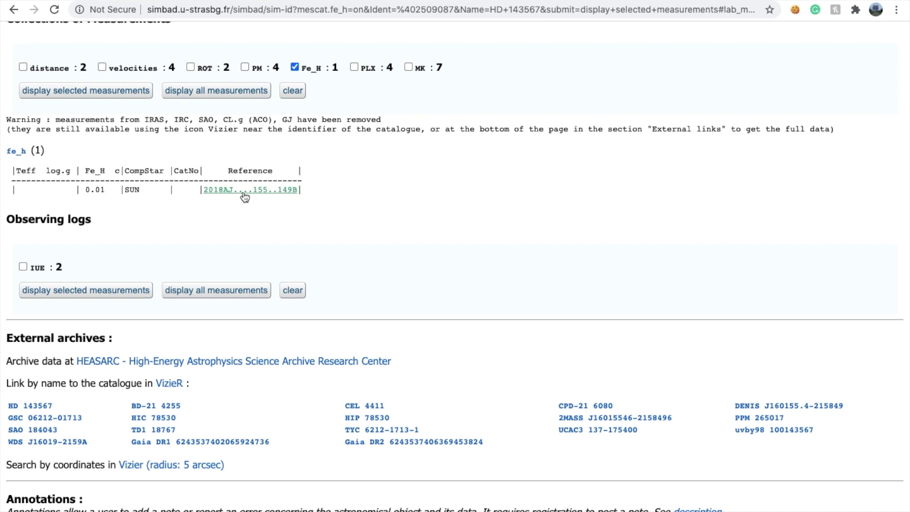
pyautogui.scroll(-5, 297, 283)
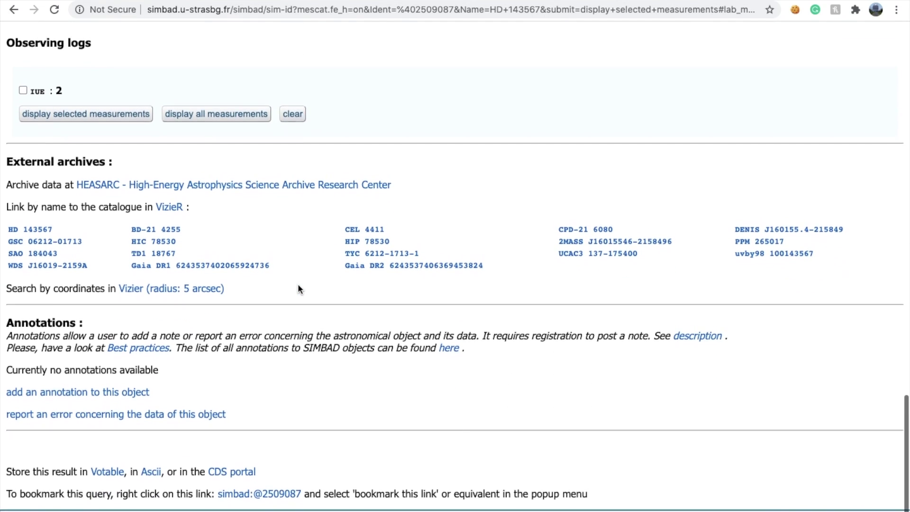
pyautogui.scroll(20, 297, 283)
pyautogui.scroll(-1, 298, 284)
pyautogui.click(404, 132)
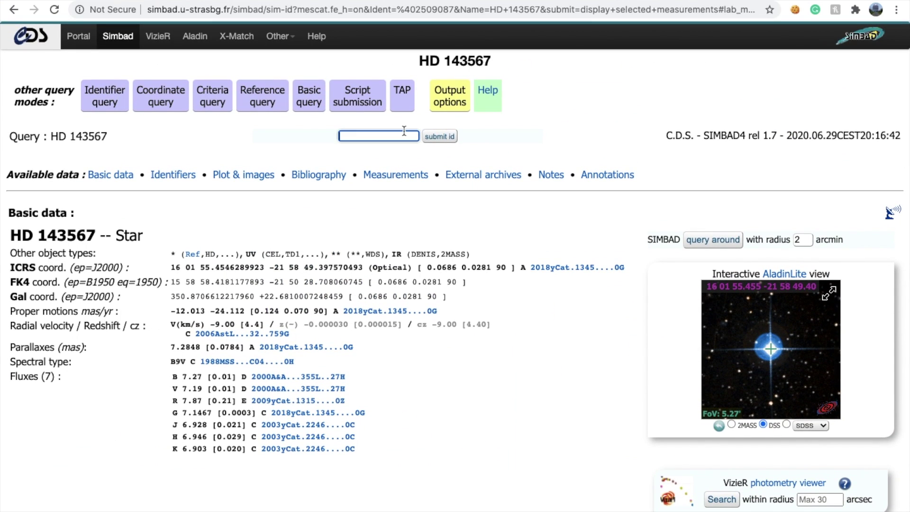
# Step: Look up 51 Eri, zoom its embedded sky preview in and out, and scroll to Collections of Measurements
pyautogui.write('51 Eri')
pyautogui.press('Return')
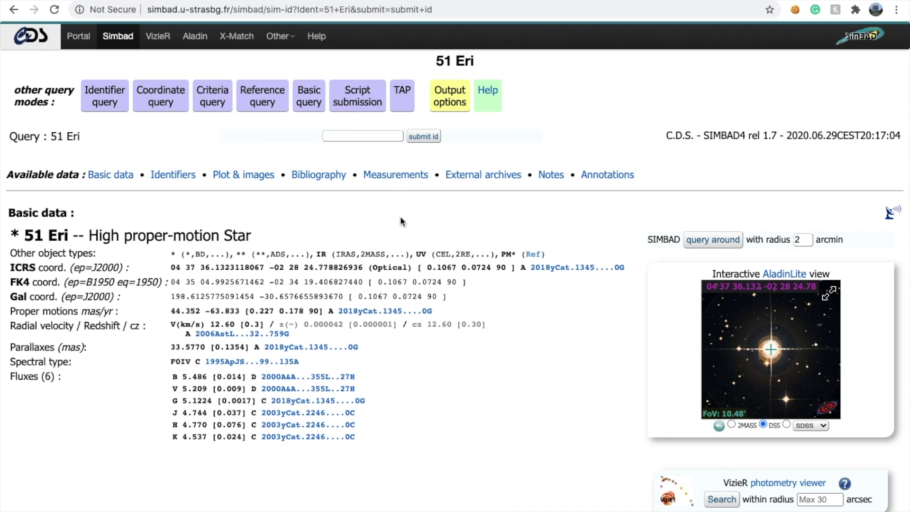
pyautogui.scroll(-3, 315, 309)
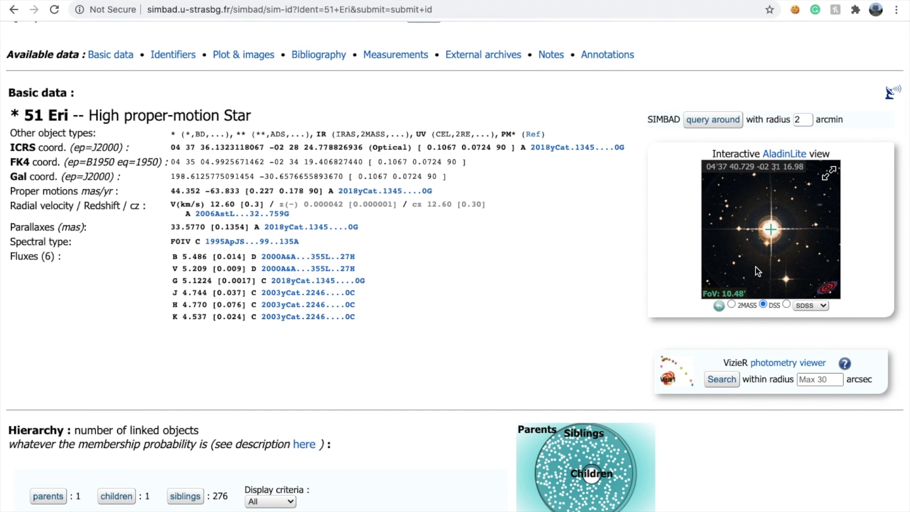
pyautogui.scroll(-10, 756, 267)
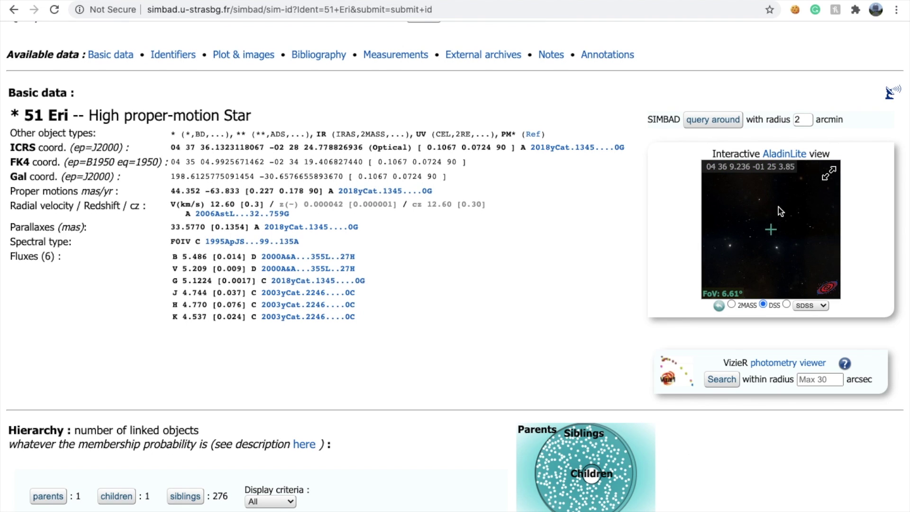
pyautogui.scroll(3, 775, 218)
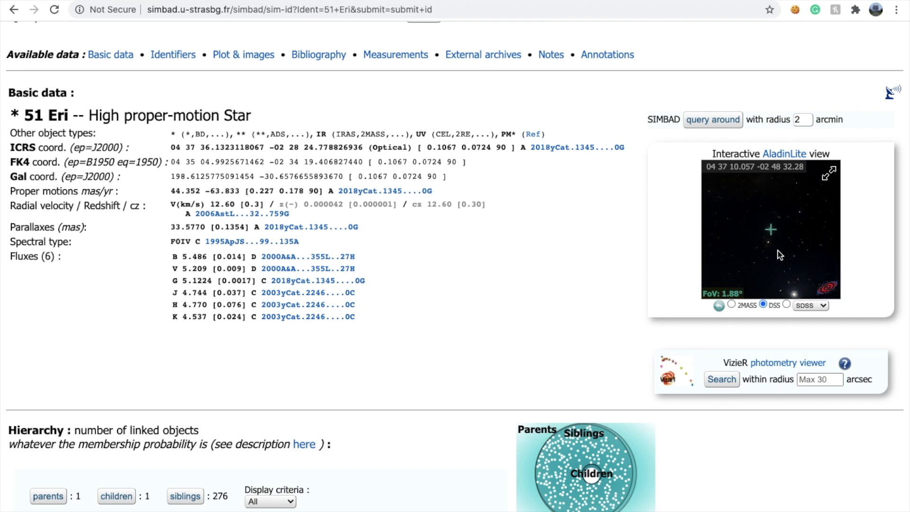
pyautogui.scroll(10, 779, 255)
pyautogui.scroll(-4, 780, 256)
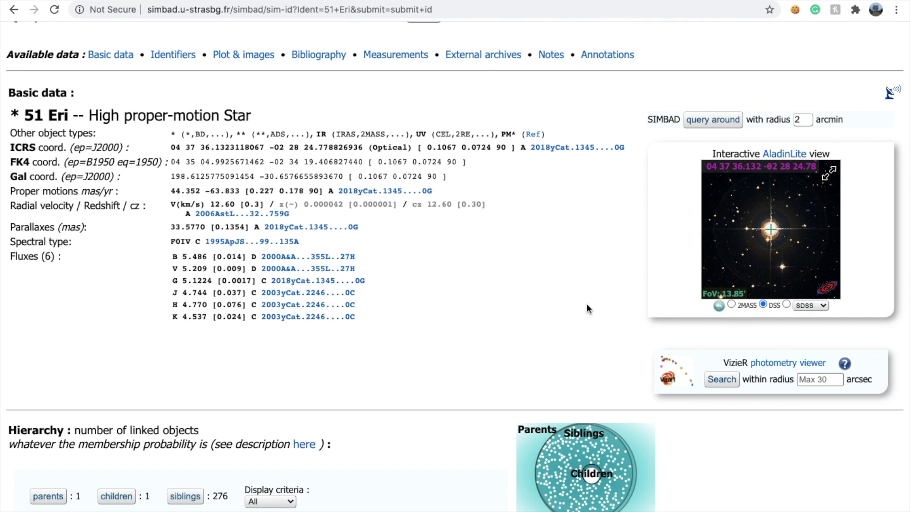
pyautogui.scroll(-10, 588, 309)
pyautogui.scroll(-4, 588, 305)
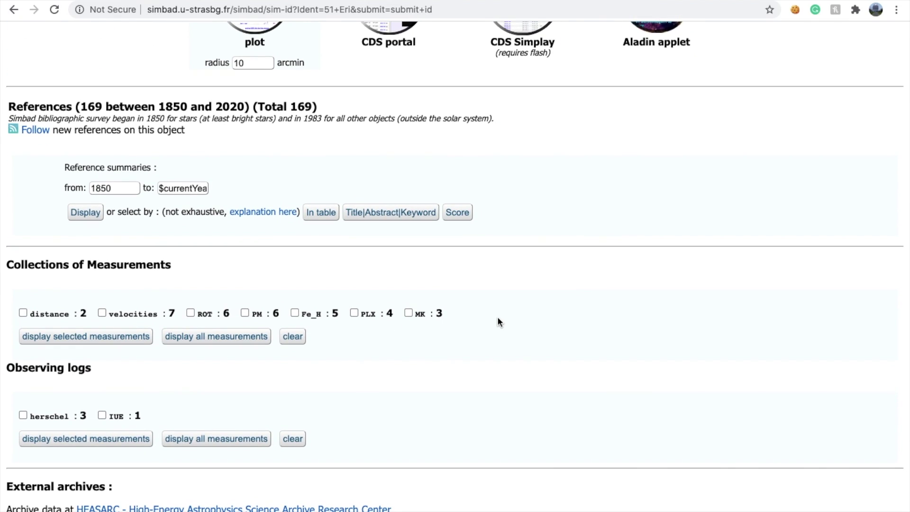
# Step: Select Fe_H and display 51 Eri's five measurements (Teff 7146–7414 K, Fe_H 7.70 and -0.02)
pyautogui.click(295, 313)
pyautogui.click(123, 336)
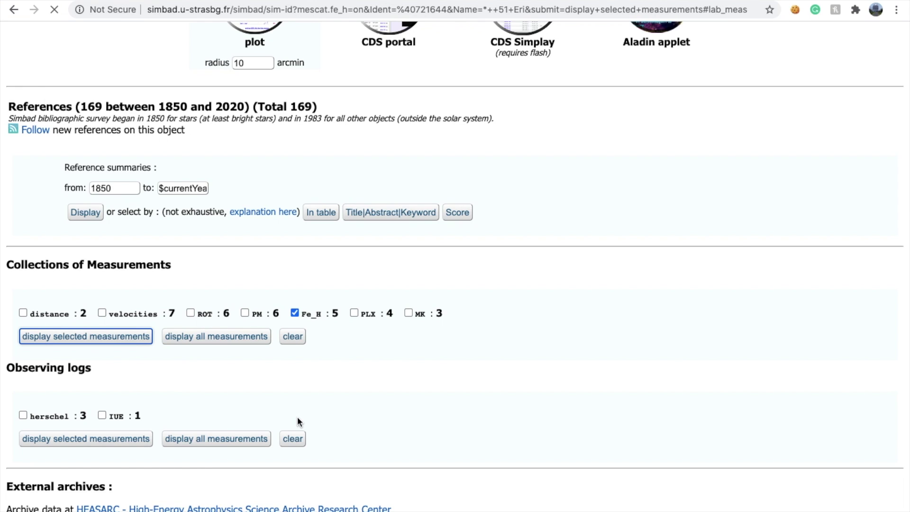
pyautogui.scroll(-4, 297, 416)
pyautogui.scroll(10, 297, 416)
pyautogui.scroll(-4, 298, 416)
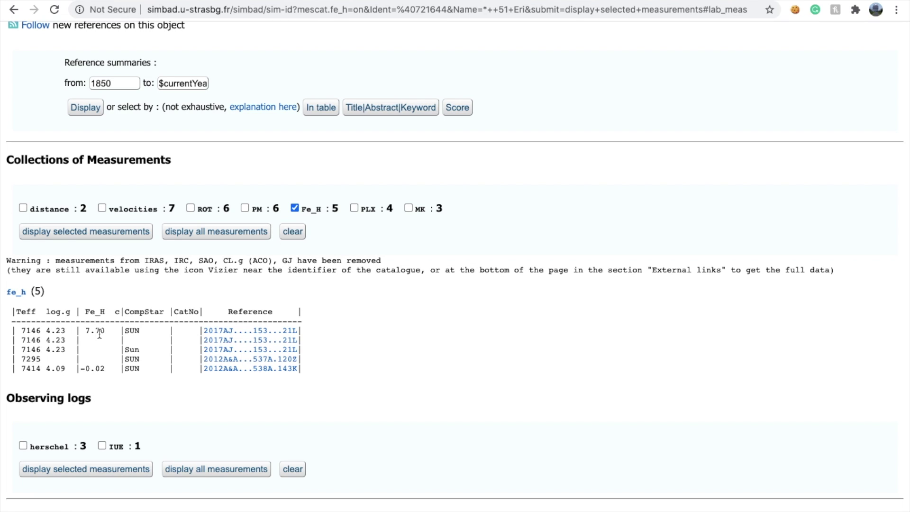
pyautogui.scroll(-8, 100, 334)
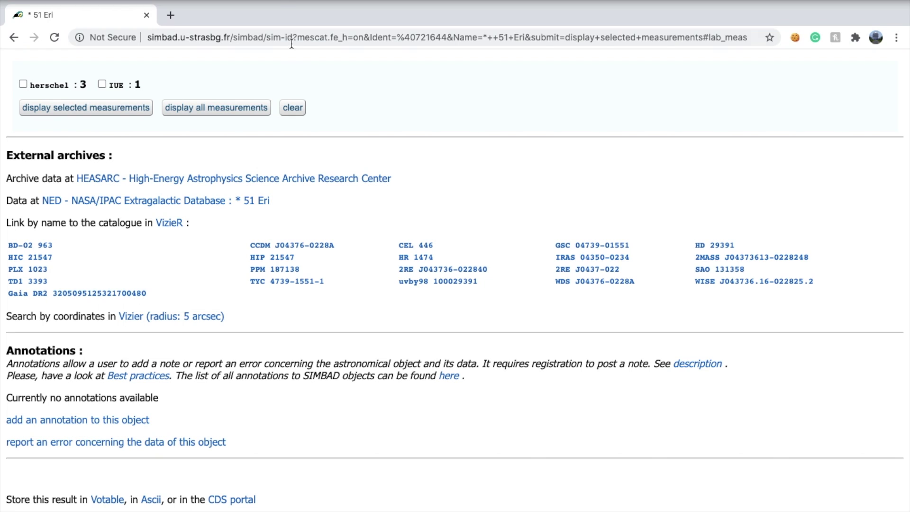
pyautogui.scroll(20, 294, 63)
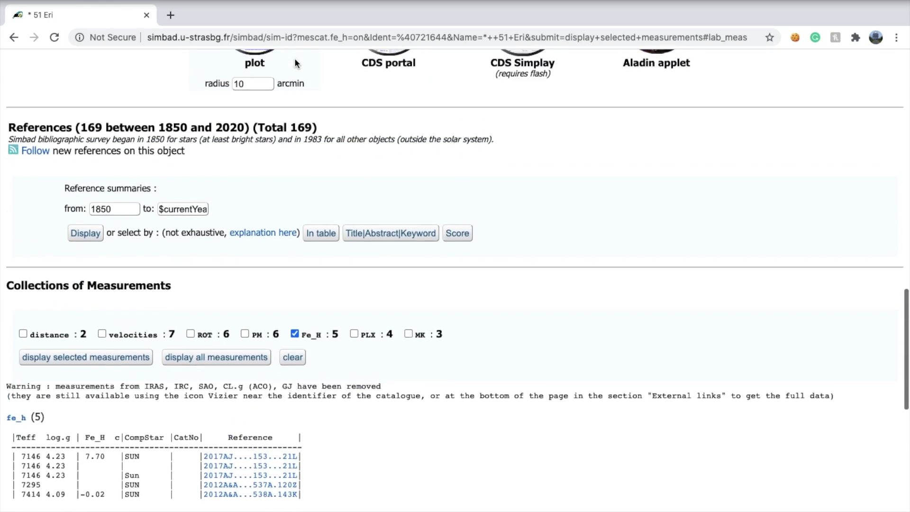
# Step: Open 51 Eri in the full Aladin Lite viewer from the AladinLite link in Basic data
pyautogui.scroll(2, 295, 58)
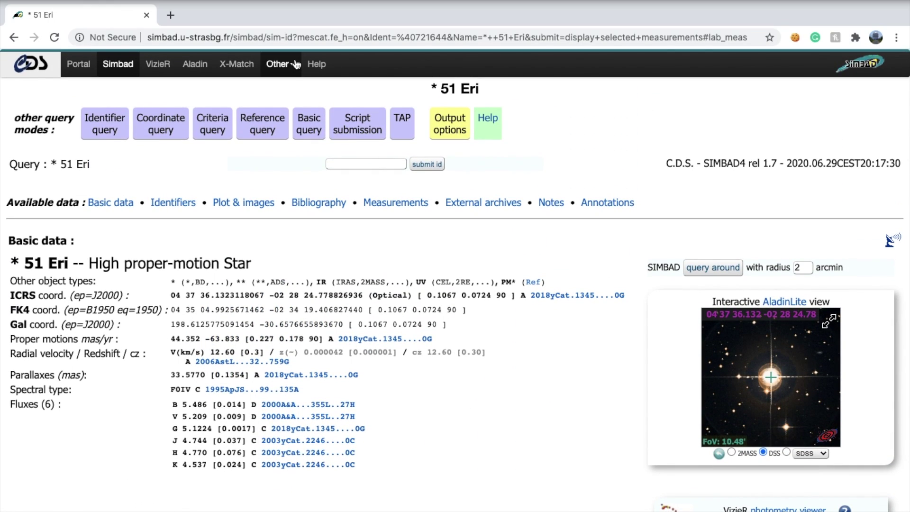
pyautogui.scroll(-5, 389, 300)
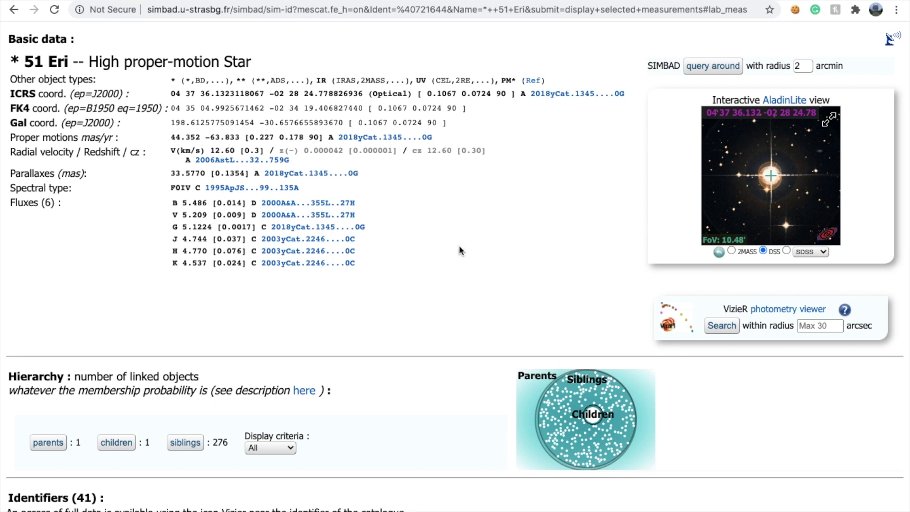
pyautogui.click(782, 104)
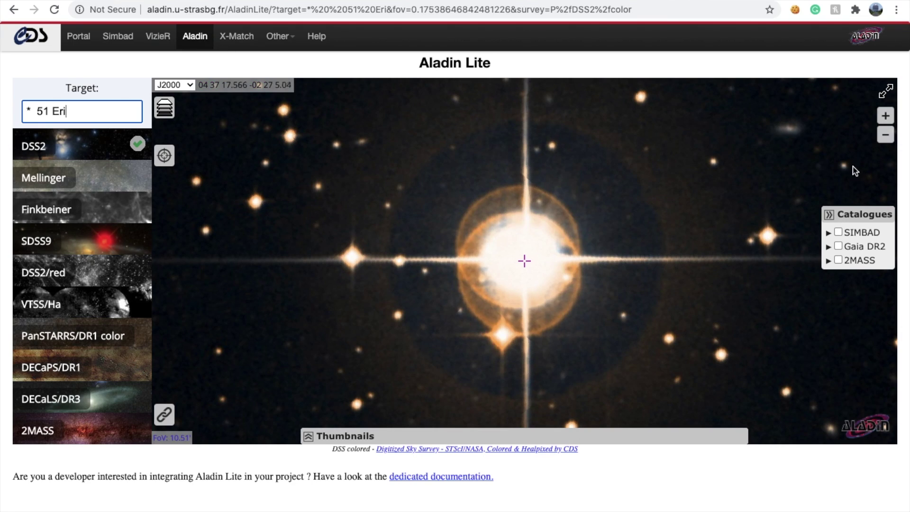
# Step: Show and then hide the SIMBAD and Gaia DR2 overlays around 51 Eri, leaving both off
pyautogui.click(838, 233)
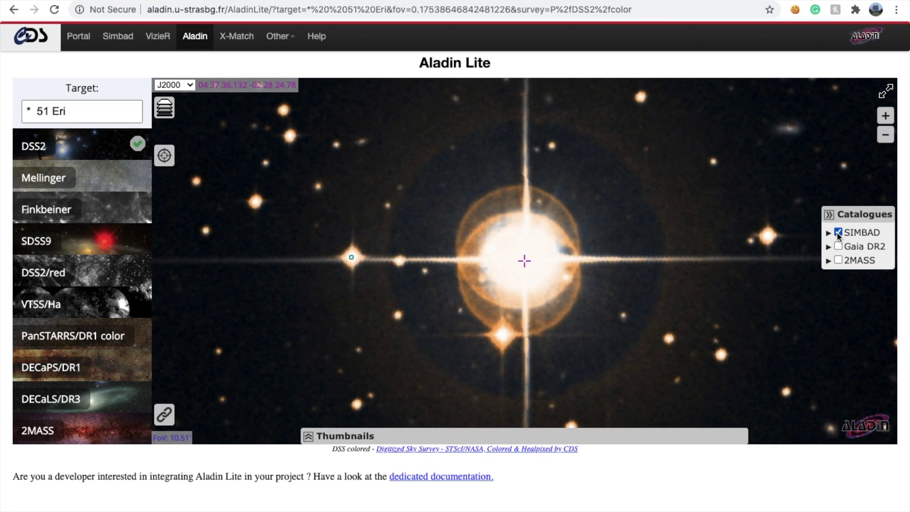
pyautogui.click(838, 246)
pyautogui.click(838, 233)
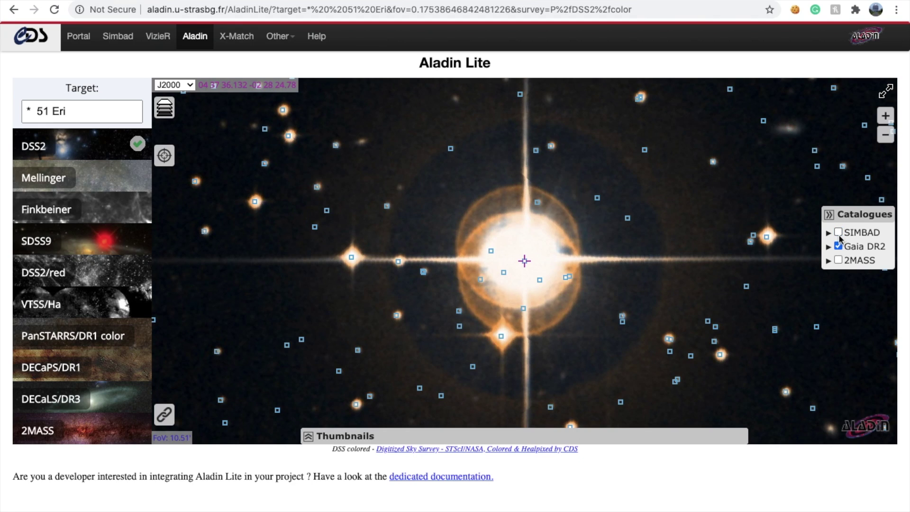
pyautogui.click(839, 246)
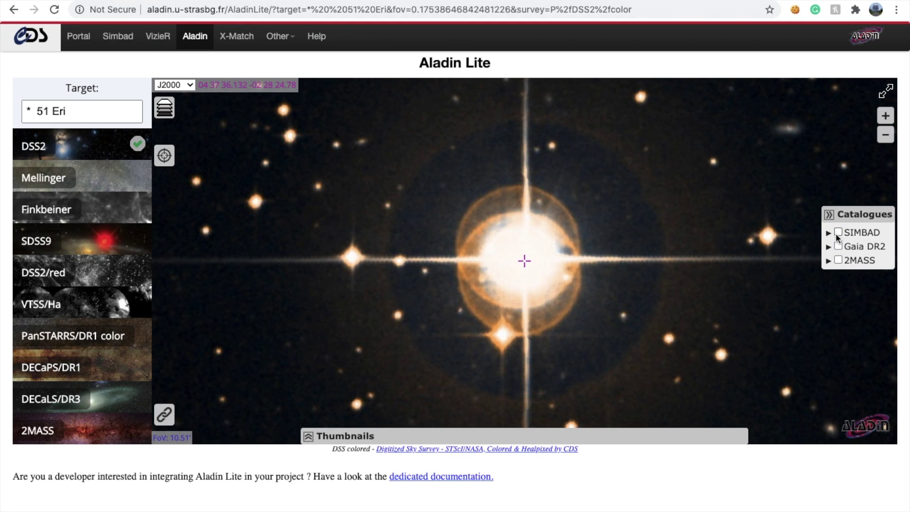
# Step: Zoom out from 51 Eri to a field of about 6° or wider, in full-screen sky view
pyautogui.click(886, 138)
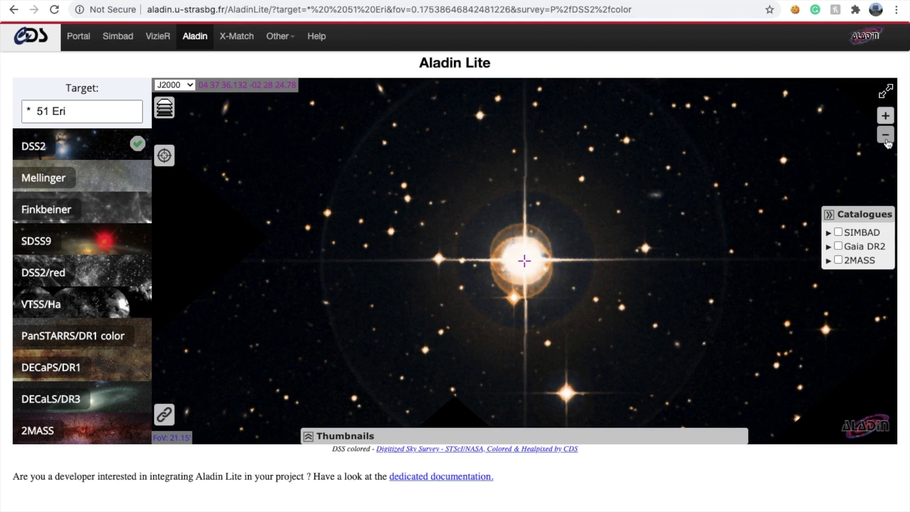
pyautogui.click(886, 137)
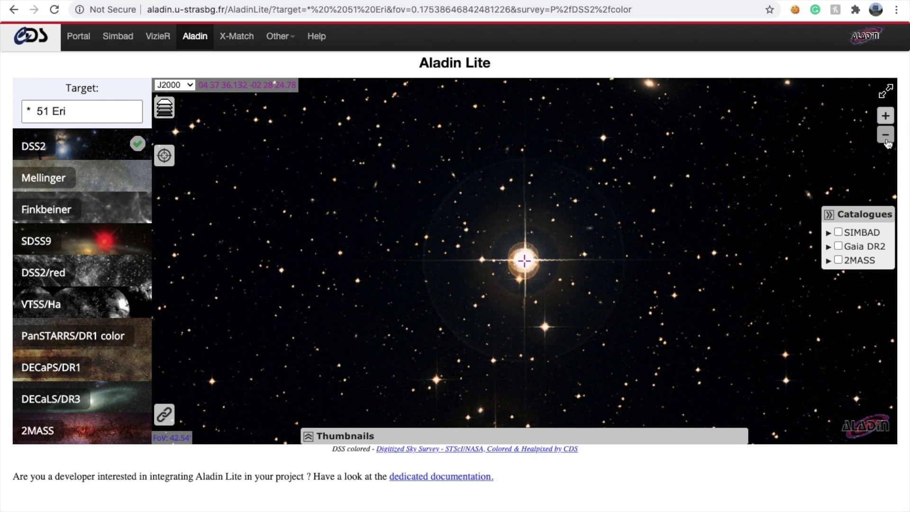
pyautogui.click(886, 139)
pyautogui.click(886, 139)
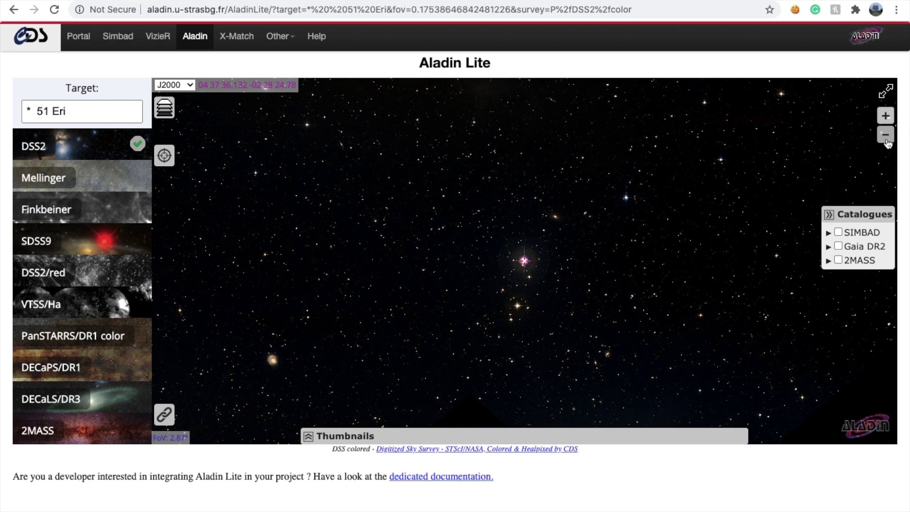
pyautogui.click(886, 138)
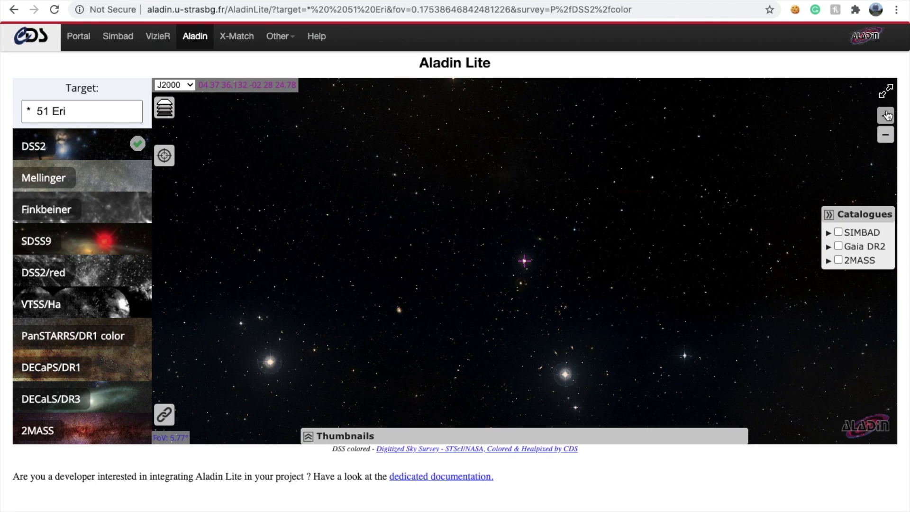
pyautogui.click(885, 91)
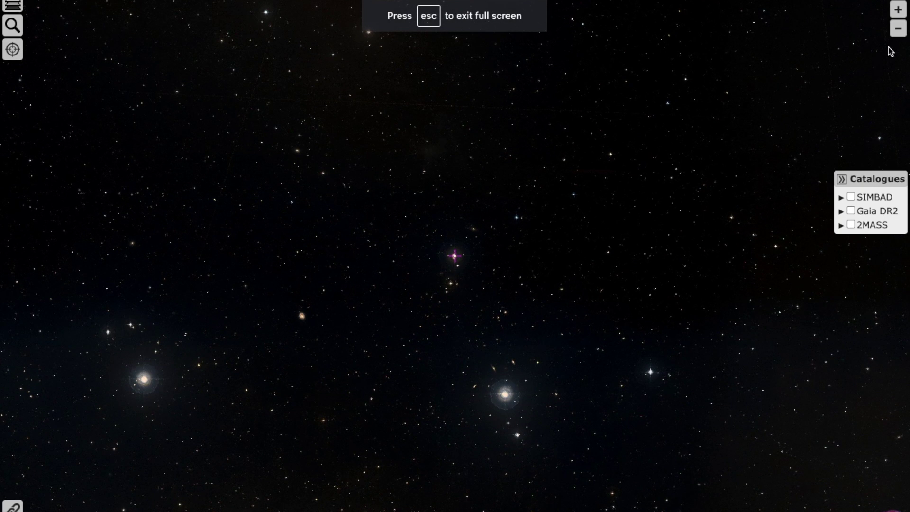
pyautogui.click(897, 34)
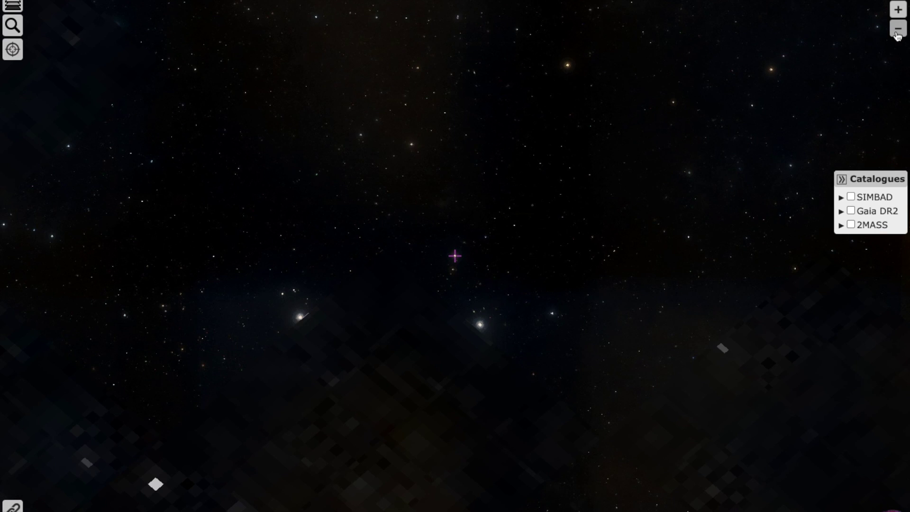
pyautogui.click(897, 32)
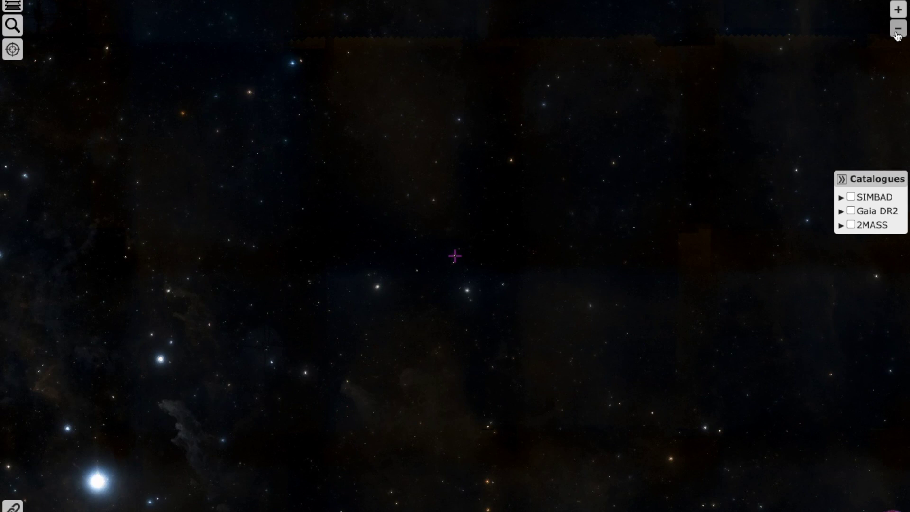
# Step: Pan to centre the middle star of Orion's Belt and zoom in one level
pyautogui.moveTo(307, 159); pyautogui.dragTo(614, 147)
pyautogui.moveTo(276, 295); pyautogui.dragTo(453, 287)
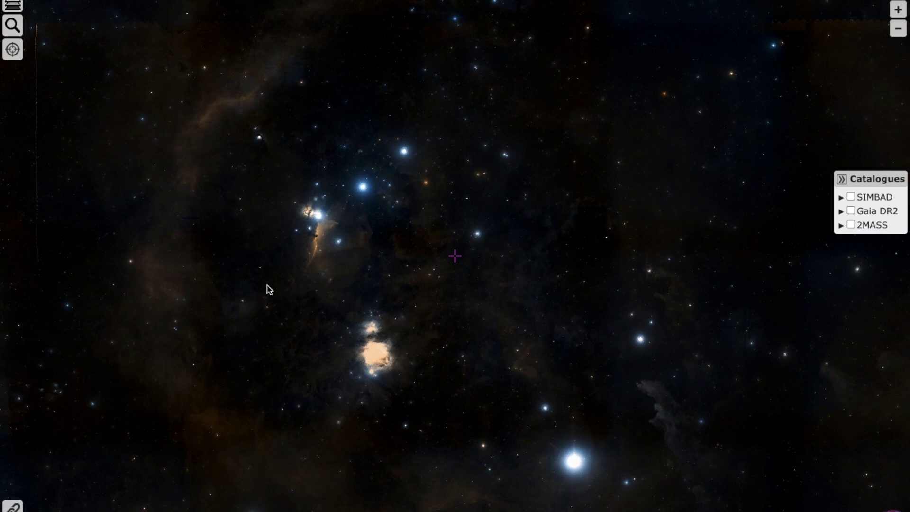
pyautogui.moveTo(219, 272); pyautogui.dragTo(300, 304)
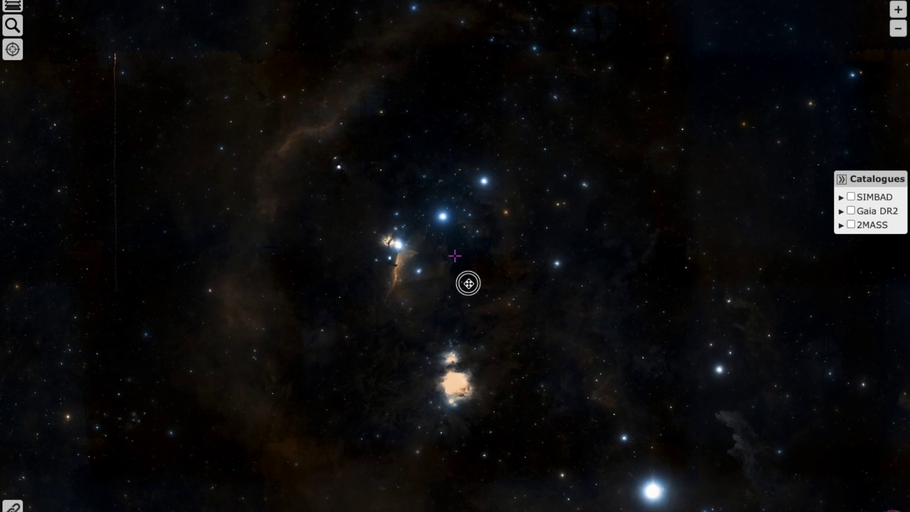
pyautogui.moveTo(469, 283); pyautogui.dragTo(478, 315)
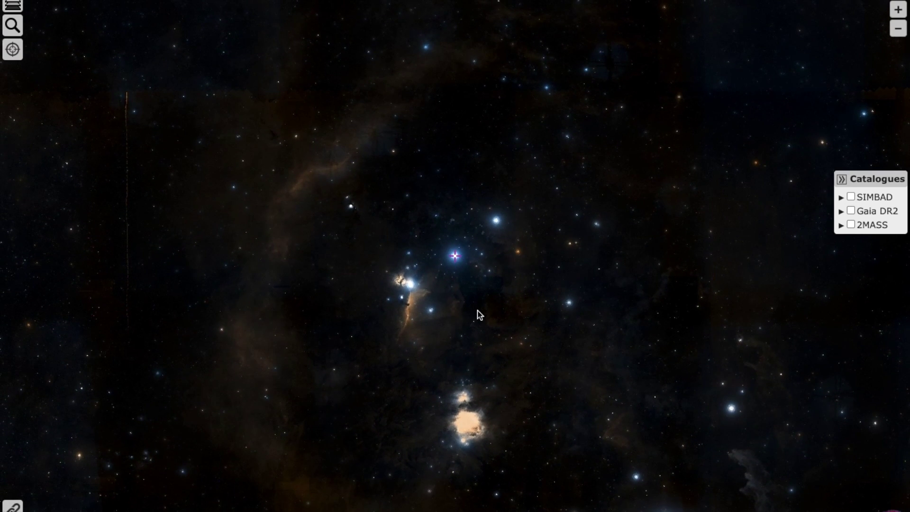
pyautogui.click(899, 10)
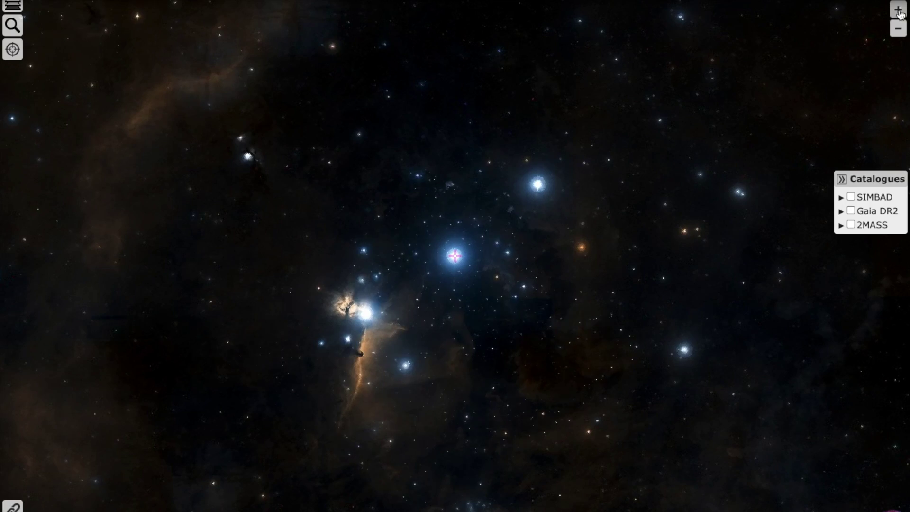
# Step: Zoom three levels closer, then show and hide SIMBAD, Gaia DR2 and 2MASS overlays in turn
pyautogui.click(898, 11)
pyautogui.click(899, 11)
pyautogui.click(899, 11)
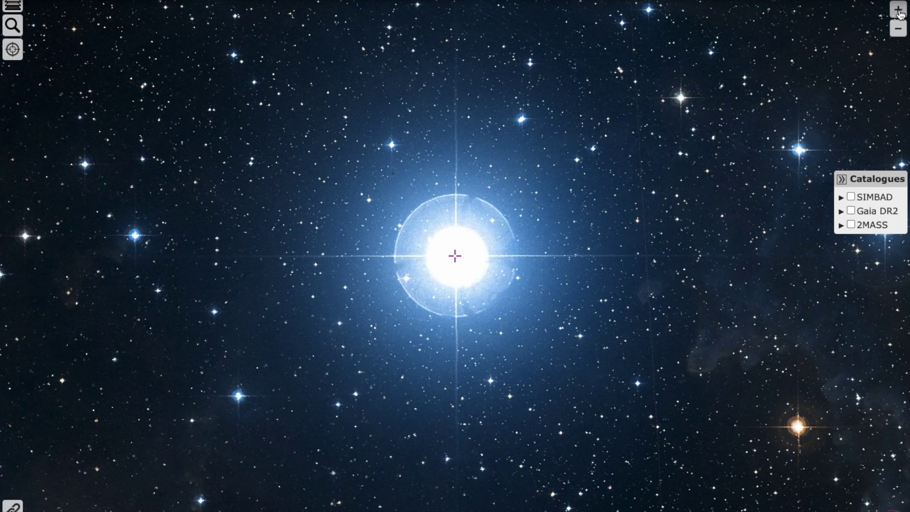
pyautogui.click(851, 198)
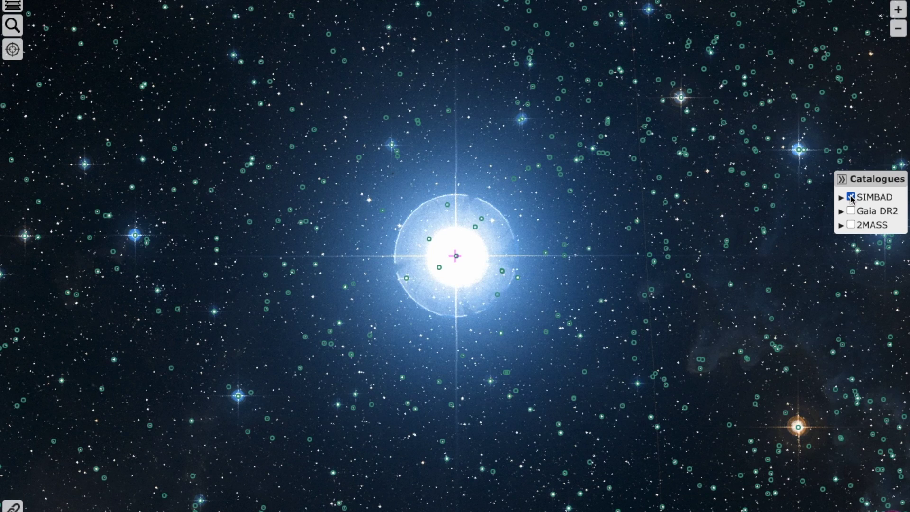
pyautogui.click(851, 198)
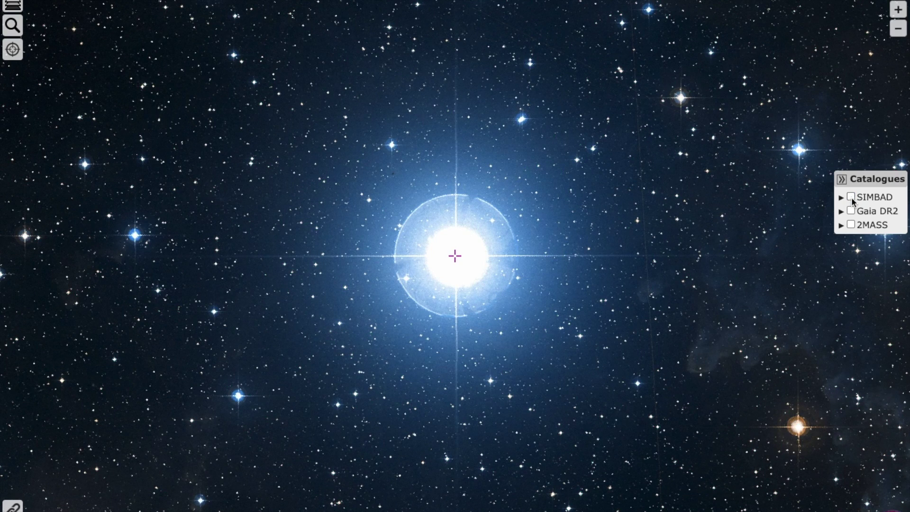
pyautogui.click(852, 211)
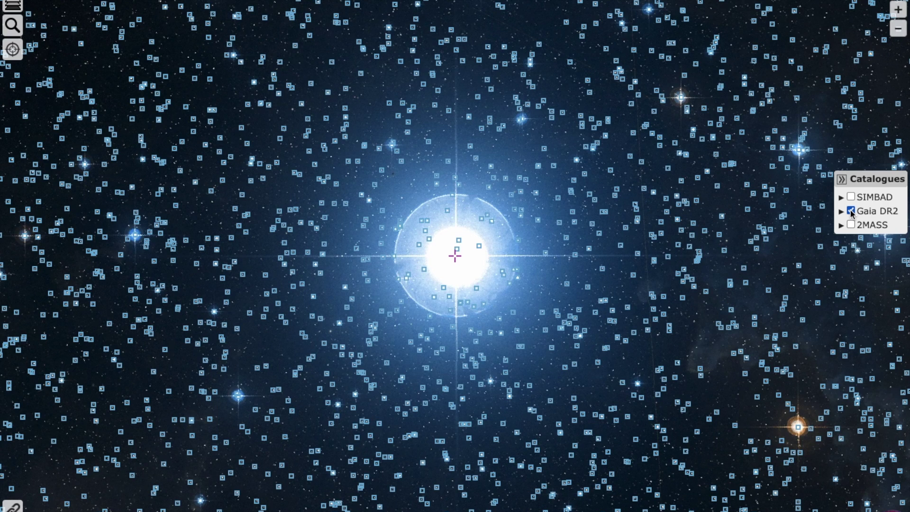
pyautogui.click(851, 211)
pyautogui.click(852, 225)
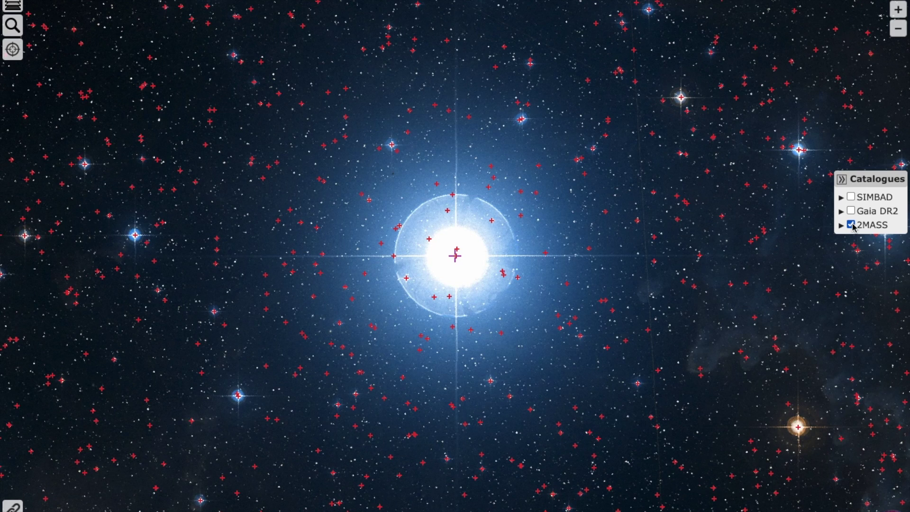
pyautogui.click(852, 225)
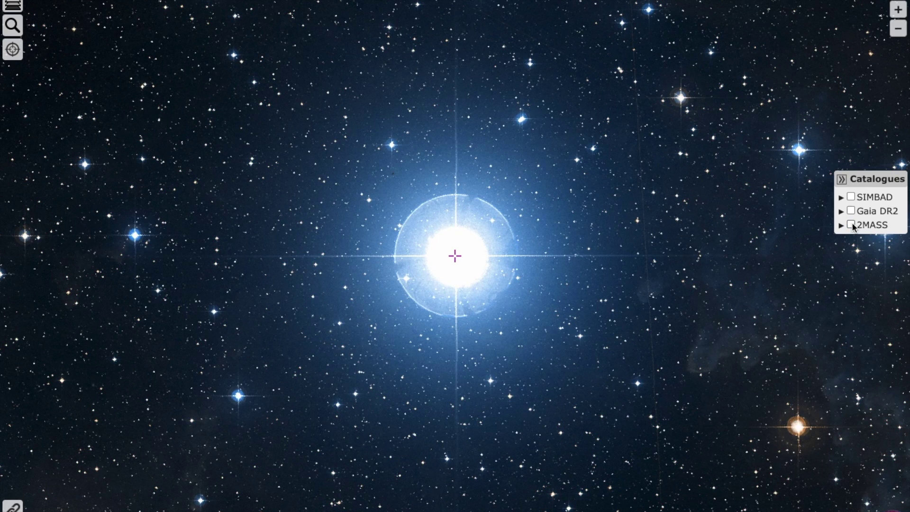
# Step: Zoom out three levels and pan to centre the Horsehead Nebula
pyautogui.click(899, 28)
pyautogui.click(898, 29)
pyautogui.click(898, 28)
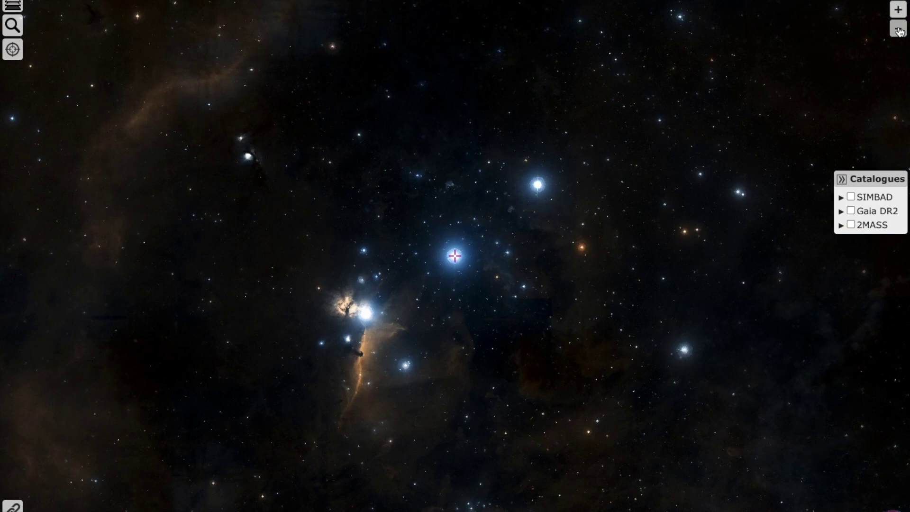
pyautogui.moveTo(369, 350); pyautogui.dragTo(451, 260)
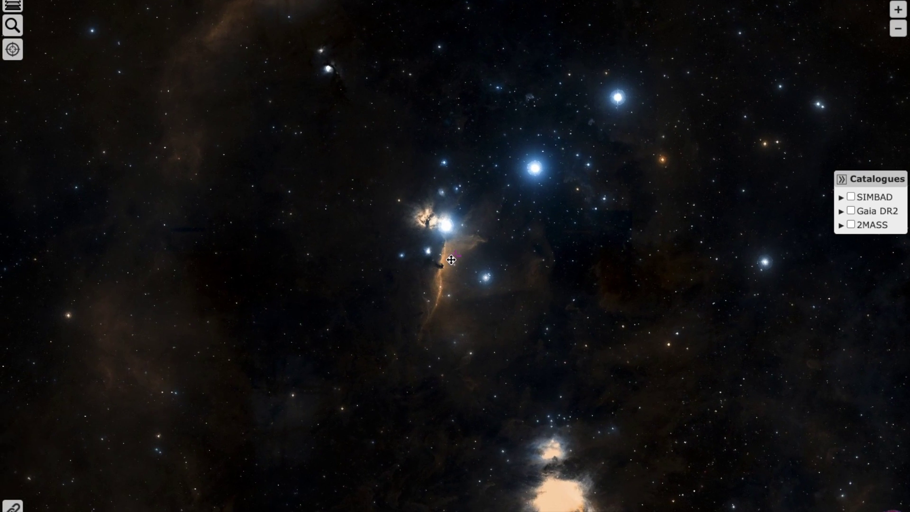
pyautogui.moveTo(441, 319); pyautogui.dragTo(458, 305)
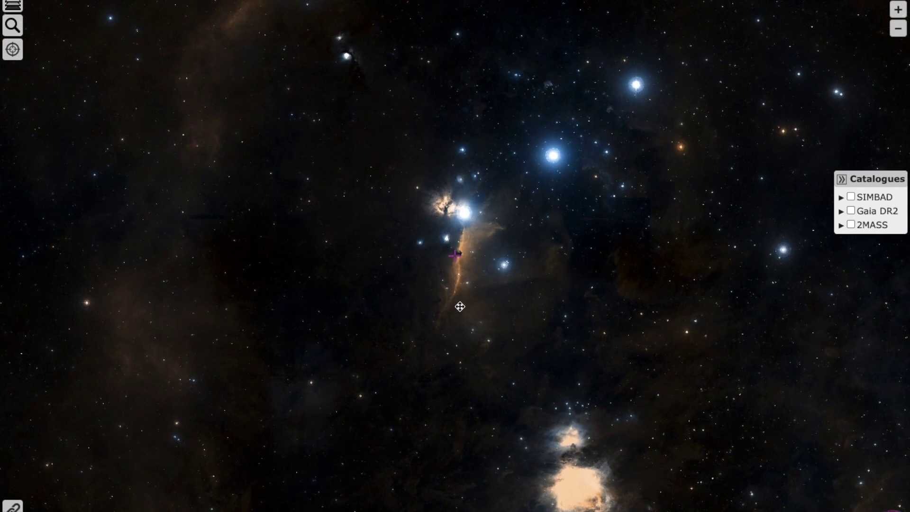
# Step: Zoom in three levels on the Horsehead, recentre its head, and overlay SIMBAD objects
pyautogui.click(897, 17)
pyautogui.click(897, 17)
pyautogui.click(897, 17)
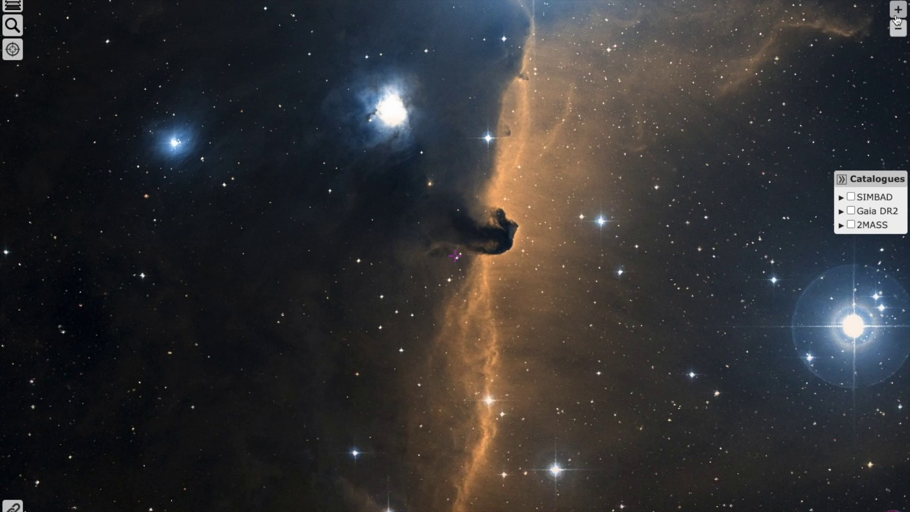
pyautogui.moveTo(616, 181); pyautogui.dragTo(577, 225)
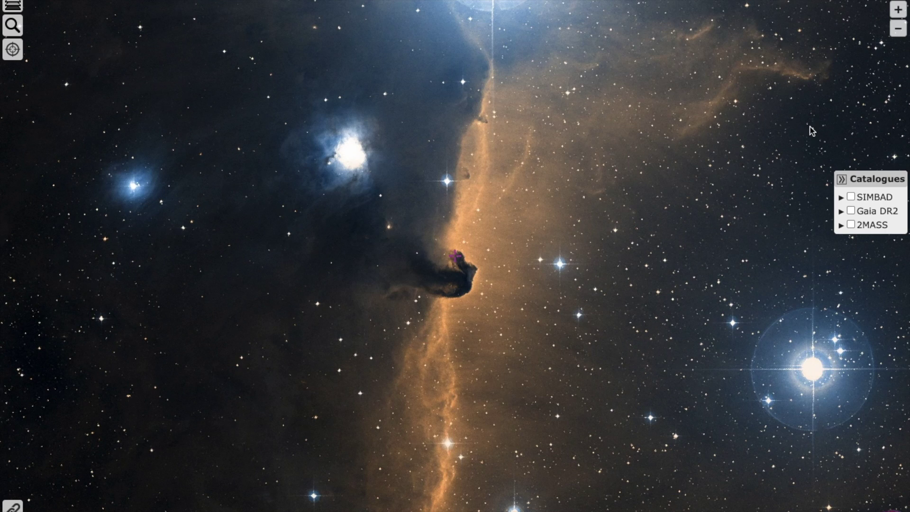
pyautogui.click(851, 197)
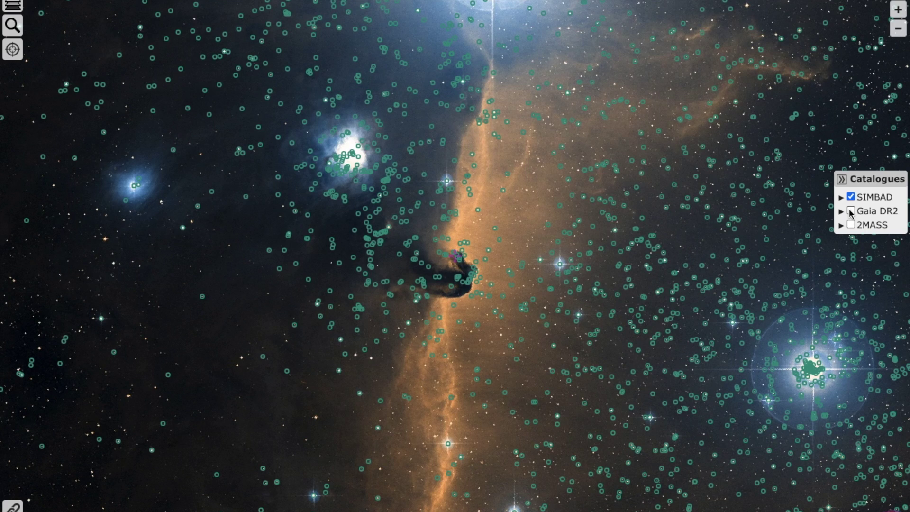
pyautogui.click(837, 213)
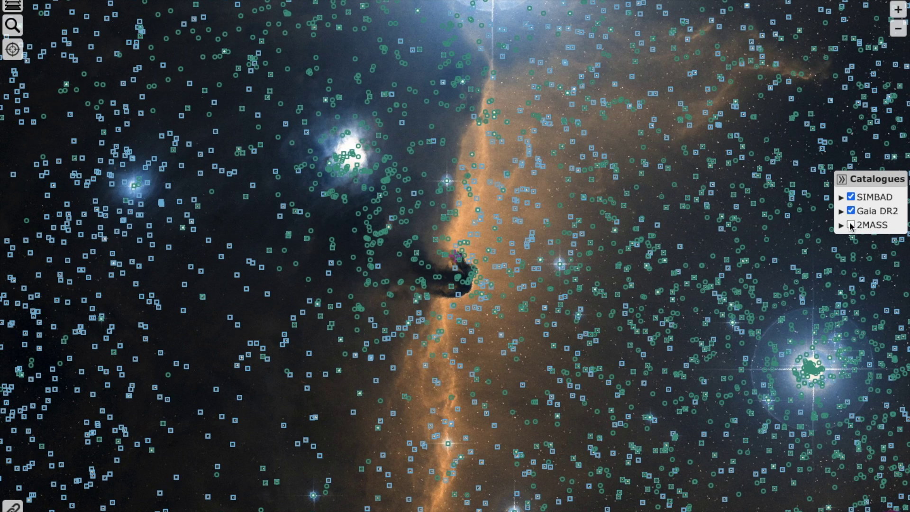
pyautogui.click(851, 226)
pyautogui.click(851, 225)
pyautogui.click(852, 211)
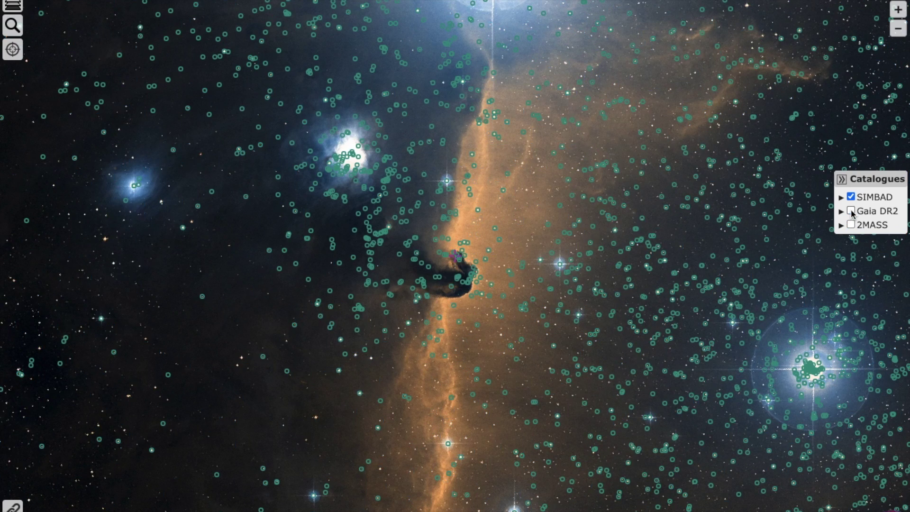
pyautogui.click(852, 198)
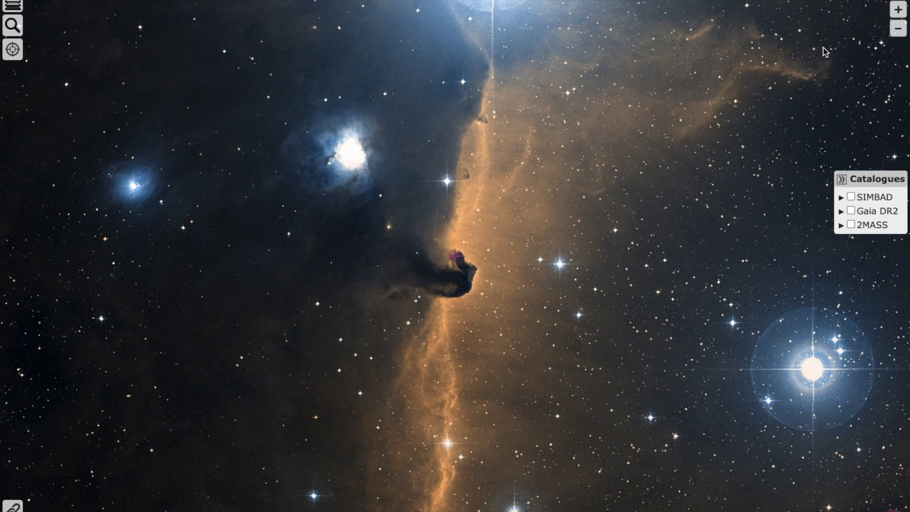
# Step: Zoom out past the Horsehead and Flame nebulae until the Orion Nebula and wider Orion field appear
pyautogui.click(898, 28)
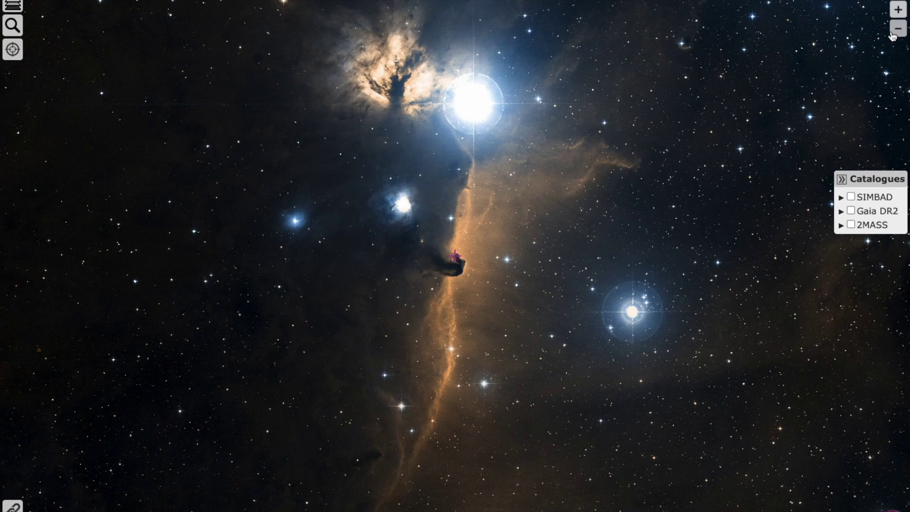
pyautogui.click(893, 36)
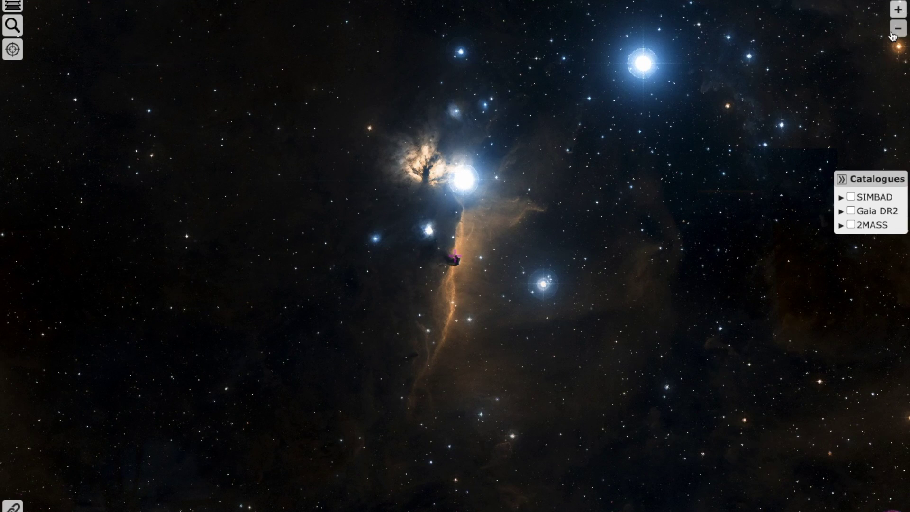
pyautogui.click(892, 36)
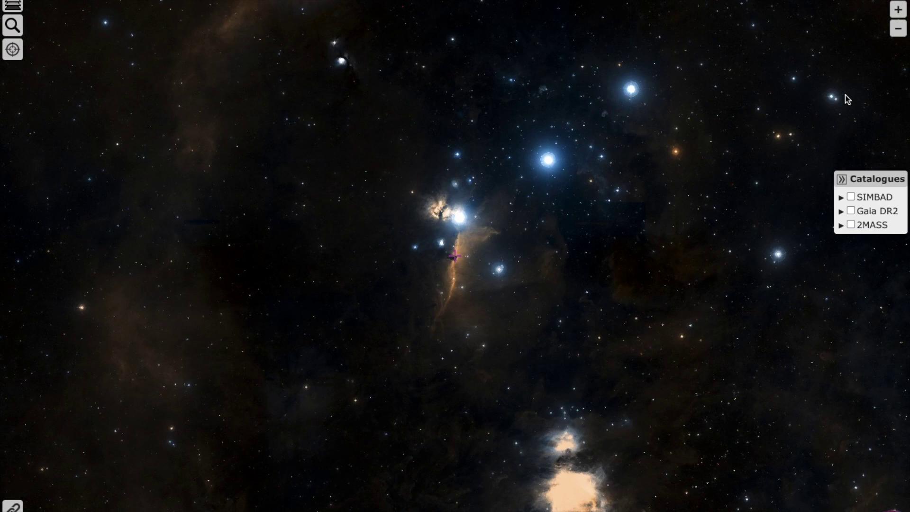
pyautogui.click(901, 29)
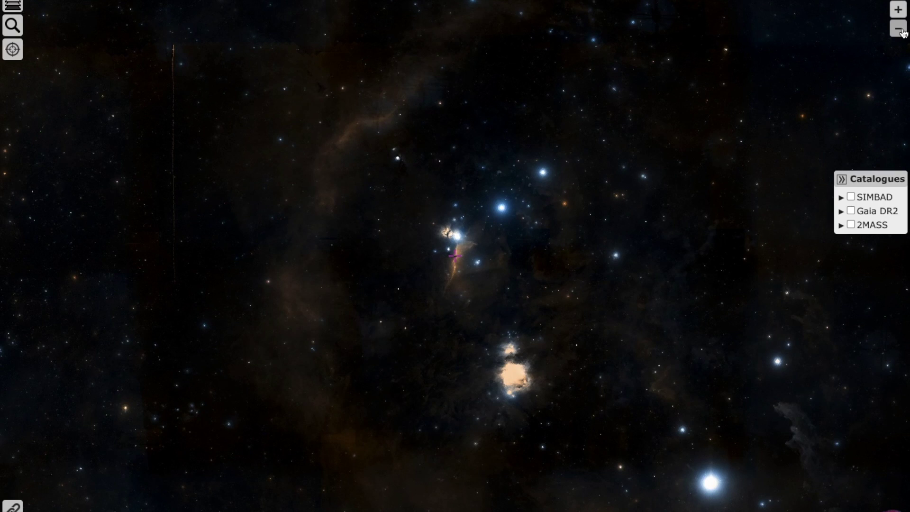